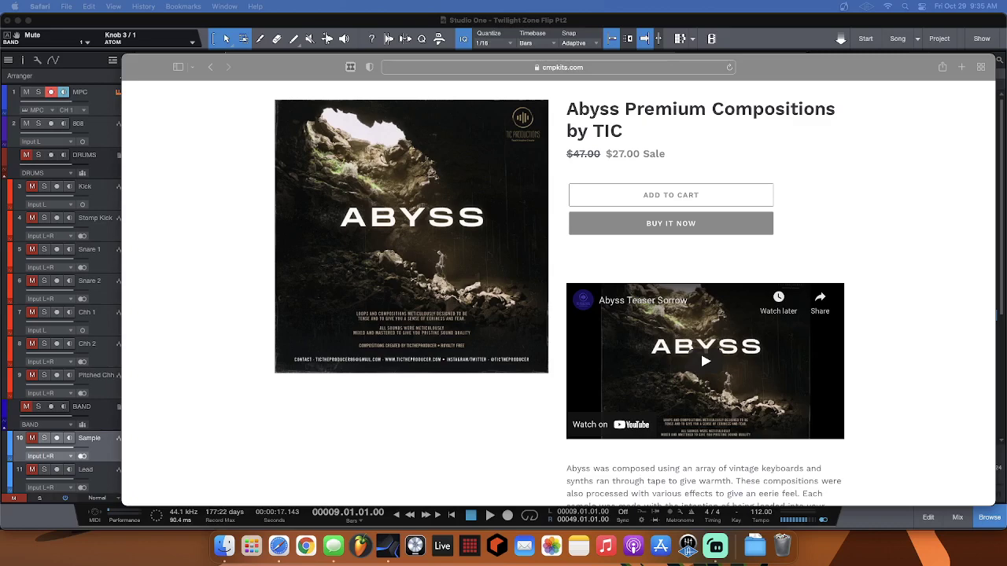
Switch to Studio One and audition the Twilight Zone - Em - 112.wav composition from the Abyss folder
key("super+Tab")
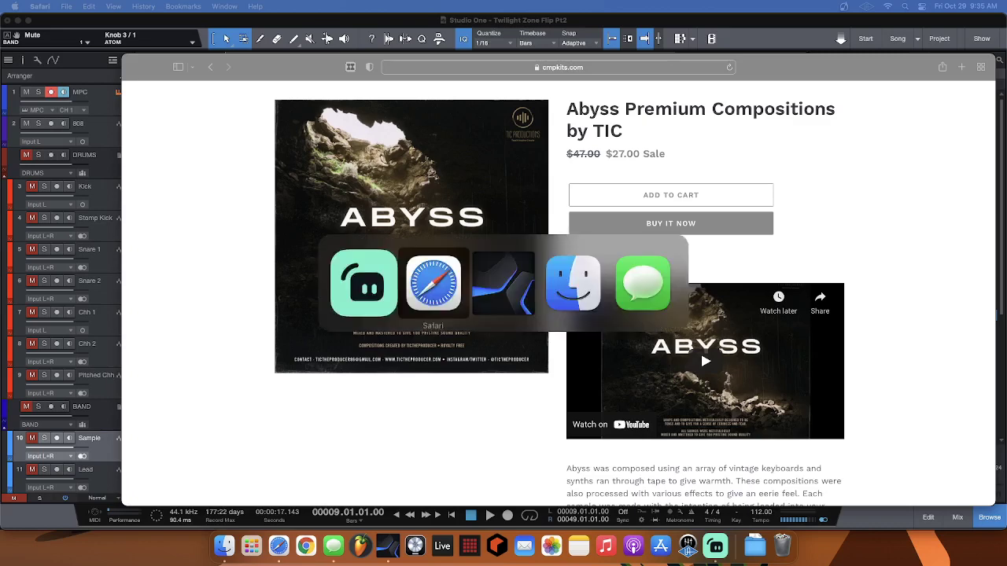
key("super+Tab")
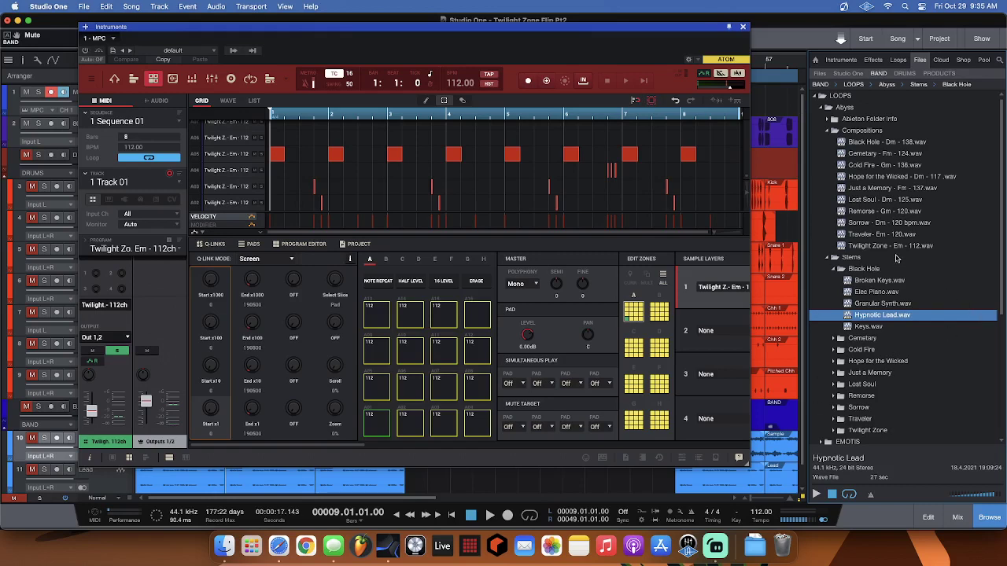
left_click(894, 248)
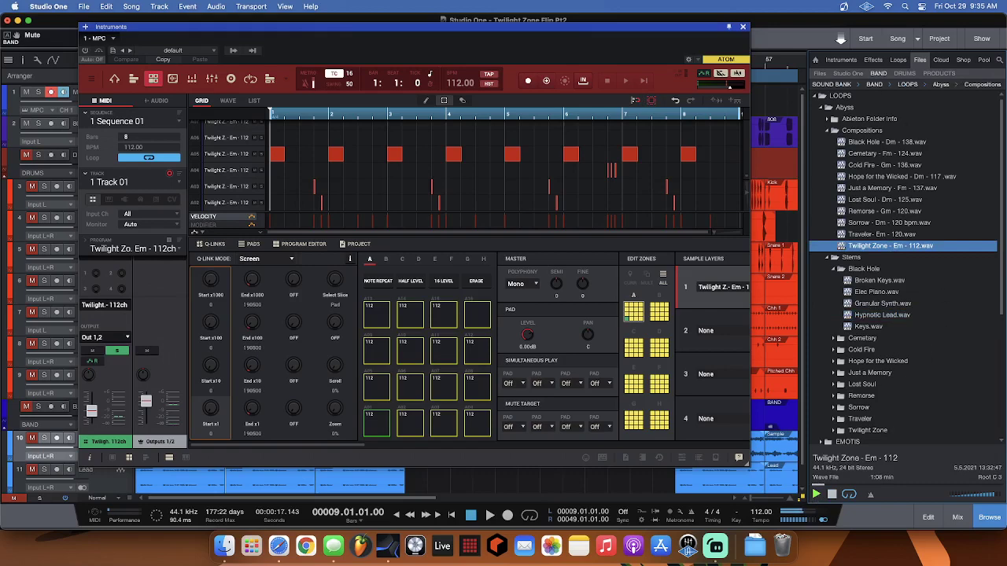
Close the MPC instrument window to reveal the full song arrangement, including the Lead track
key("F11")
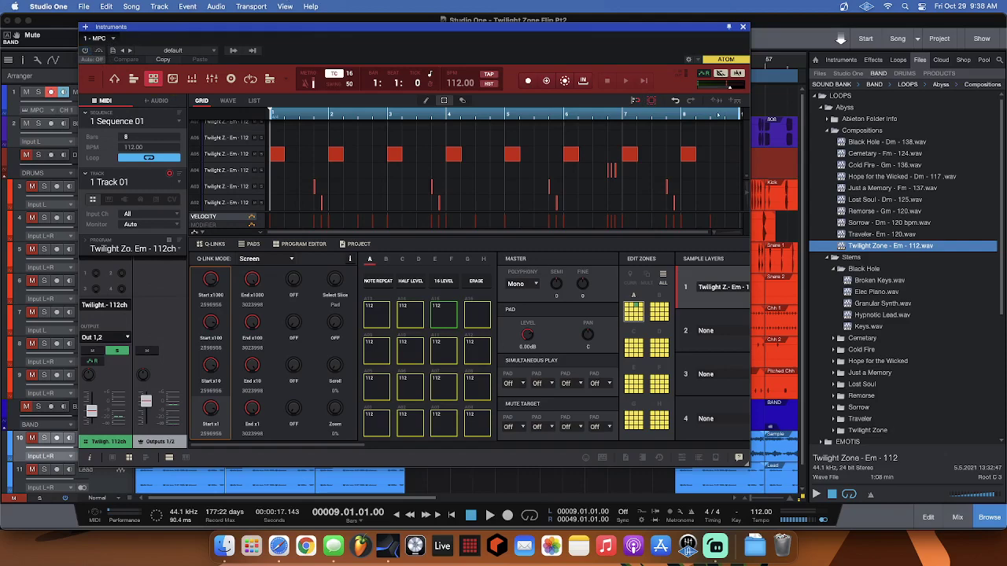
left_click(744, 27)
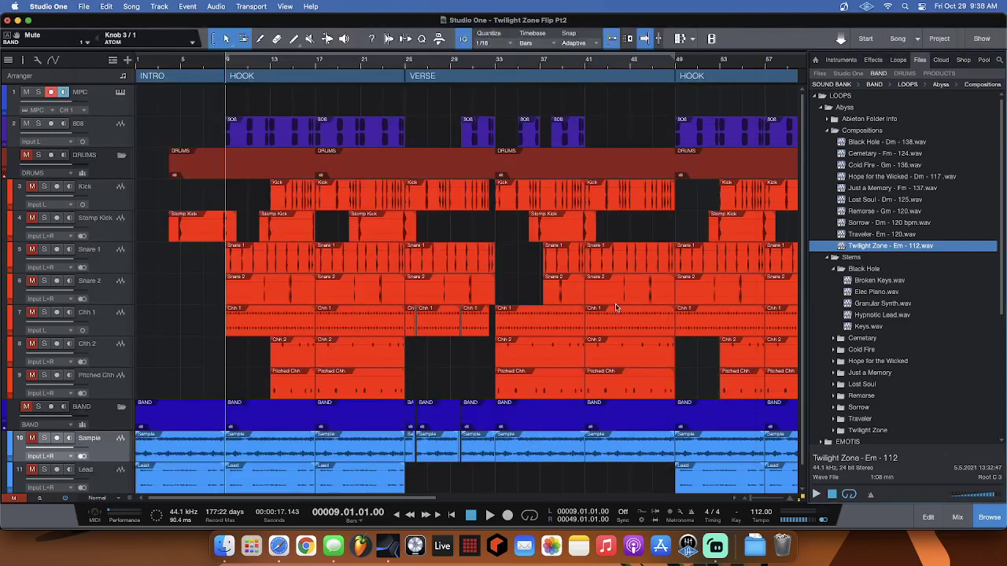
scroll(611, 346, "down", 1)
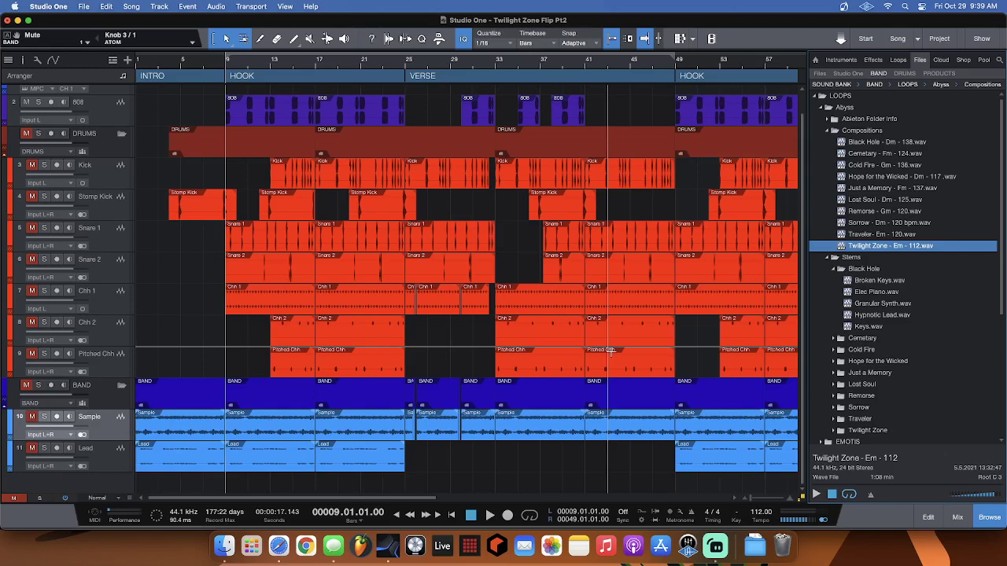
Preview Hypnotic Lead.wav from the Black Hole stems, and stop the preview
left_click(882, 315)
left_click(816, 494)
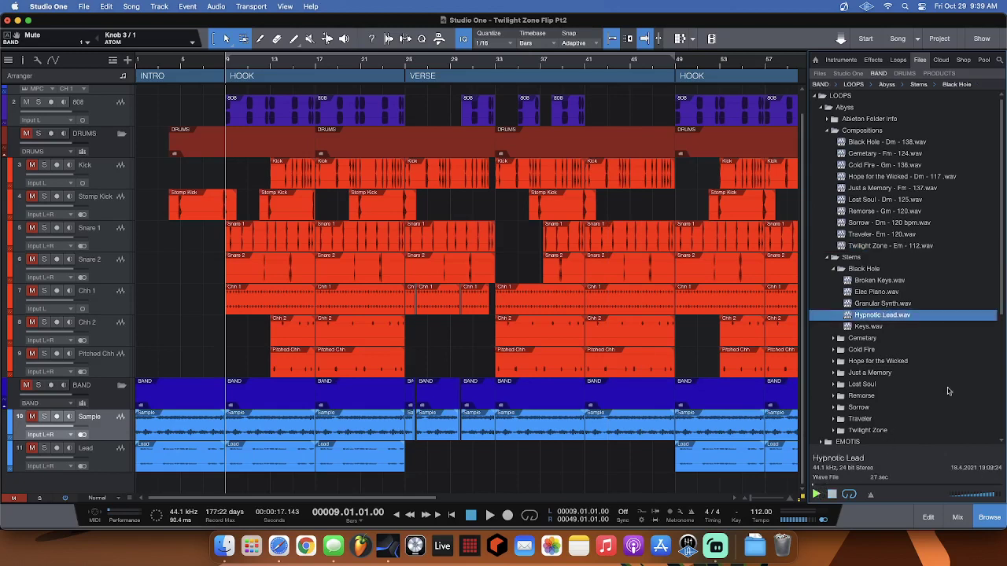
left_click(833, 495)
Unmute the DRUMS and BAND folder tracks and listen to the hook from bar 17
left_click(26, 132)
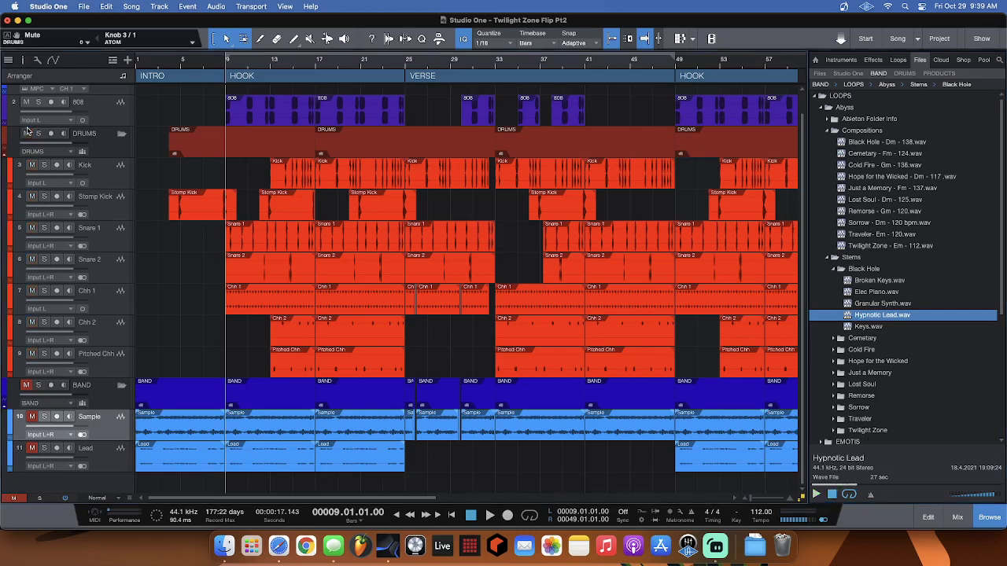
left_click(26, 385)
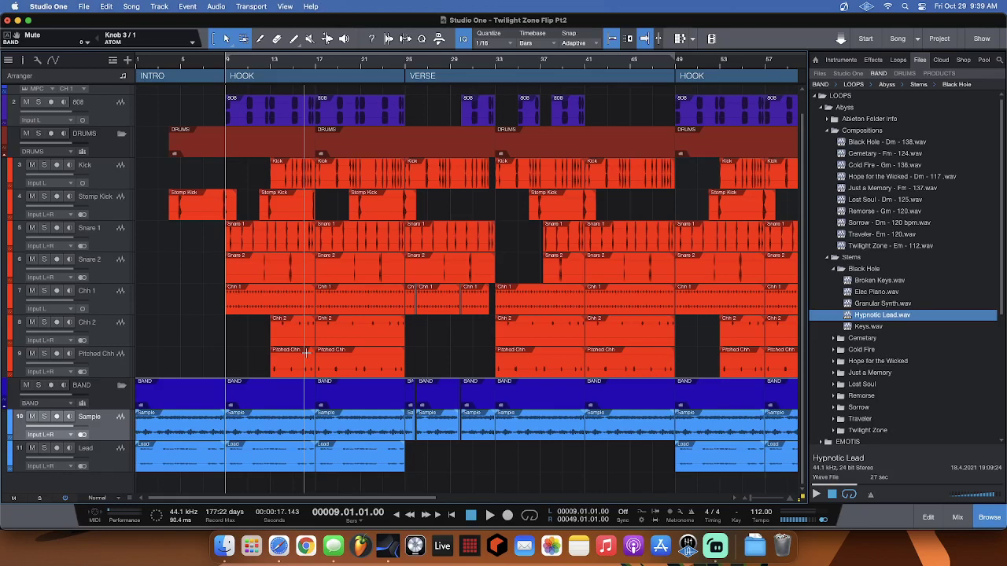
left_click(319, 63)
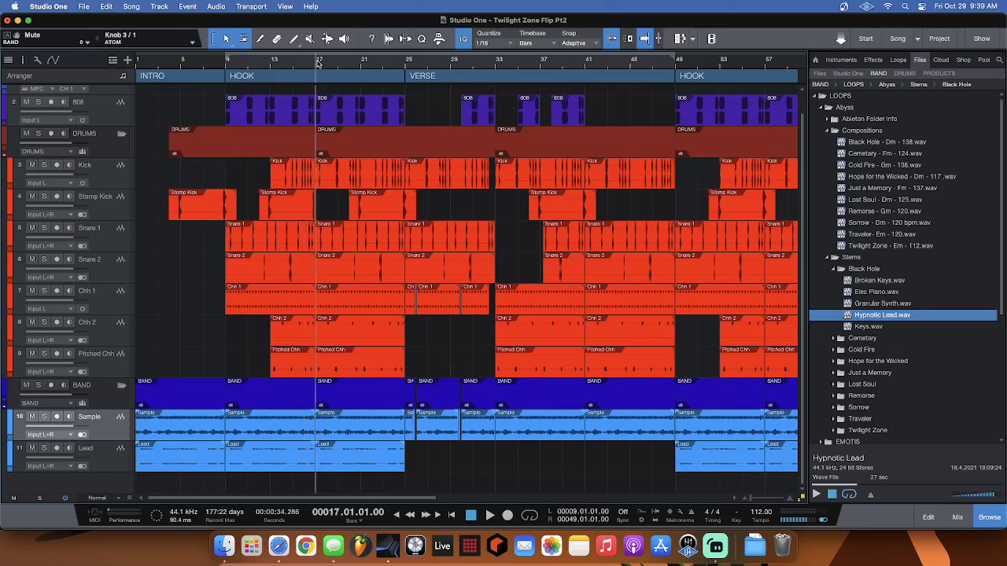
key("space")
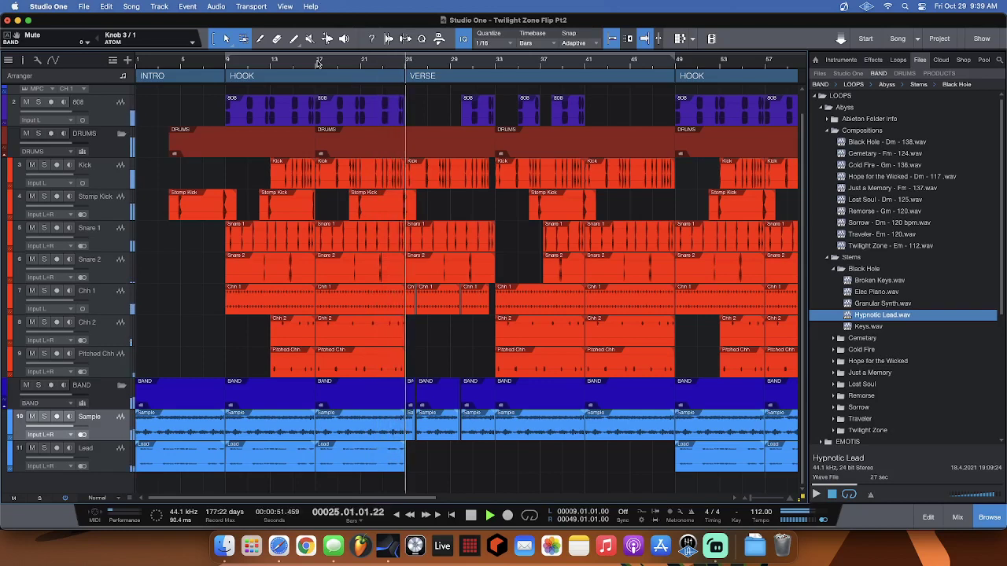
key("space")
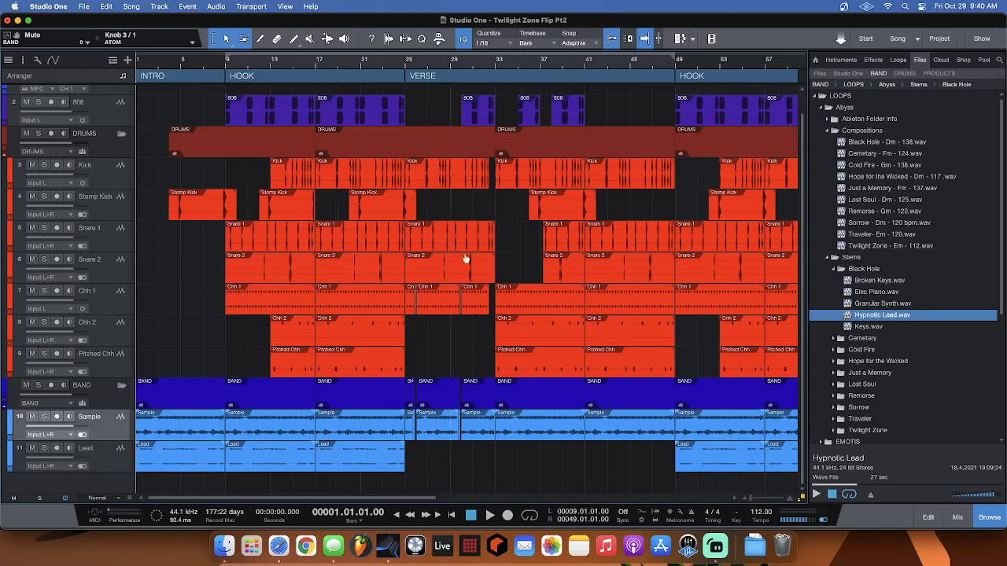
Zoom in on the verse and play it from bar 25 to hear its opening section
scroll(504, 311, "up", 5)
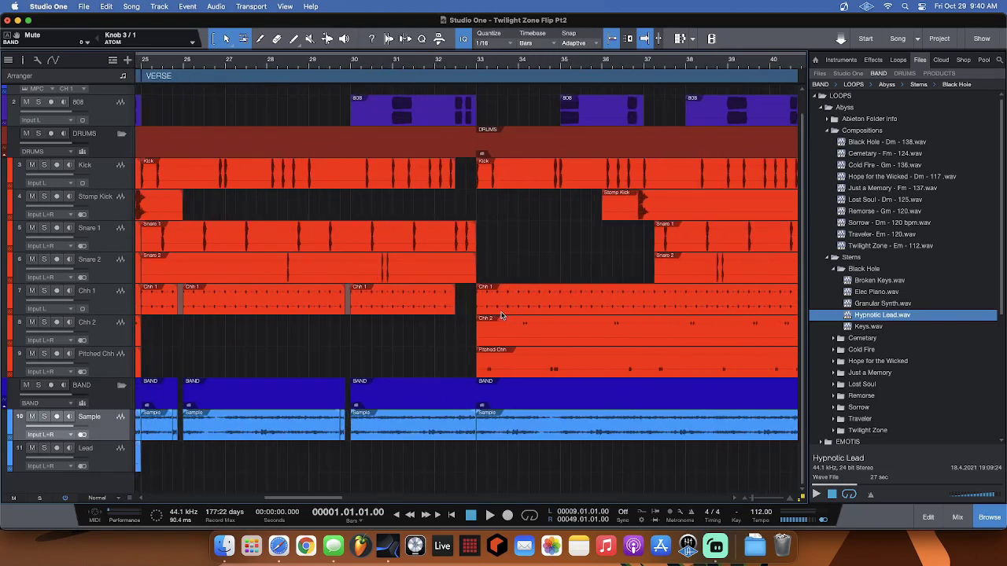
scroll(501, 315, "left", 5)
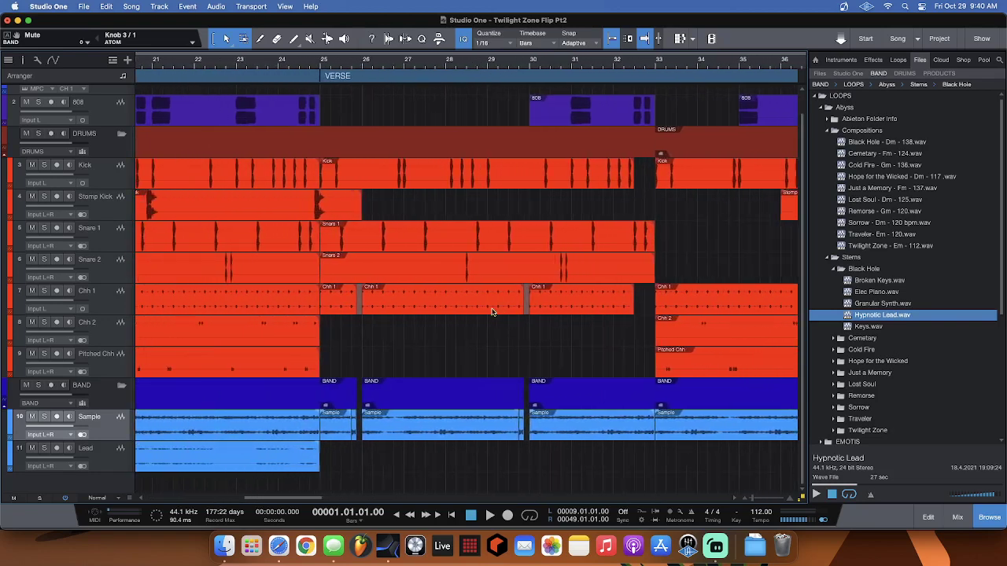
left_click(323, 63)
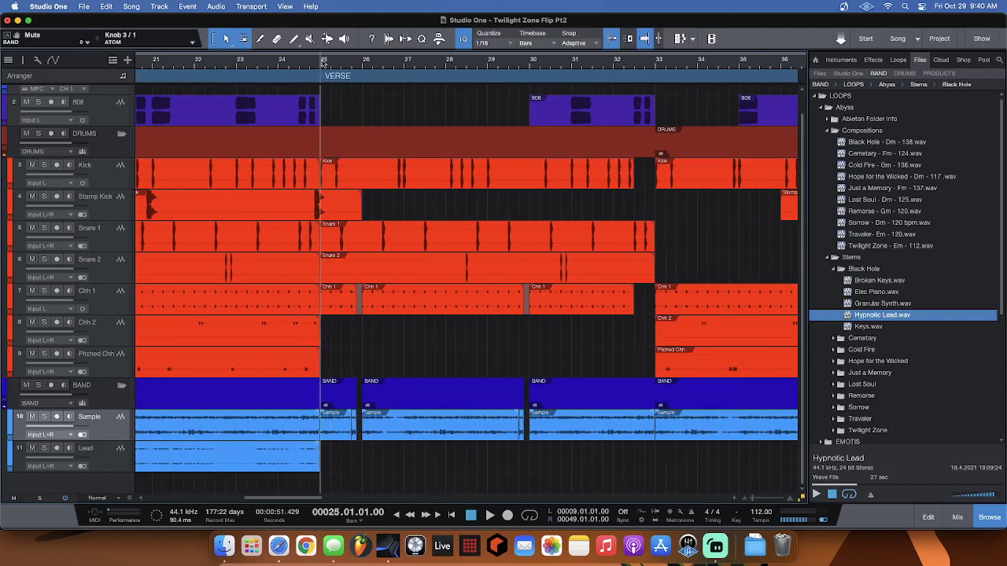
key("space")
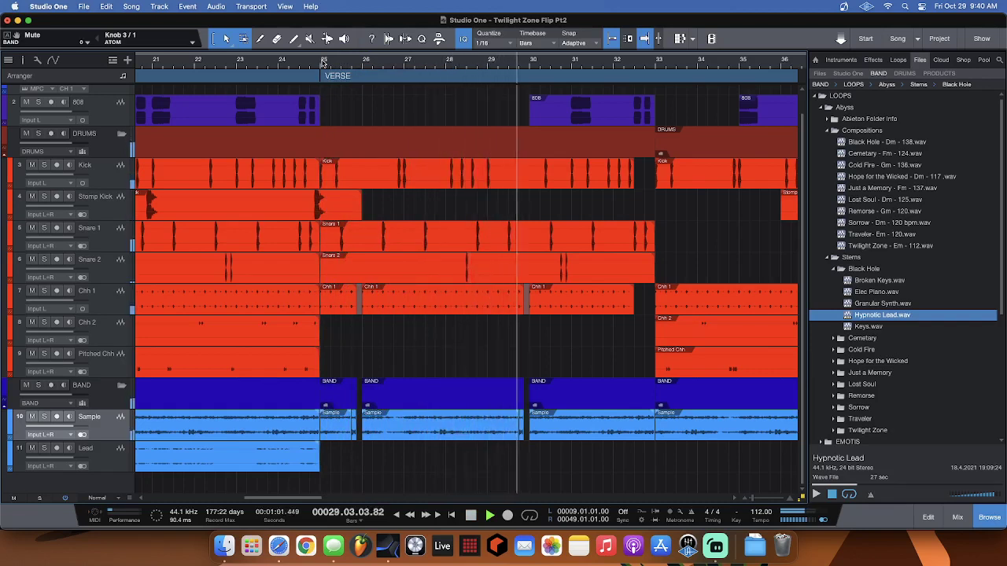
key("space")
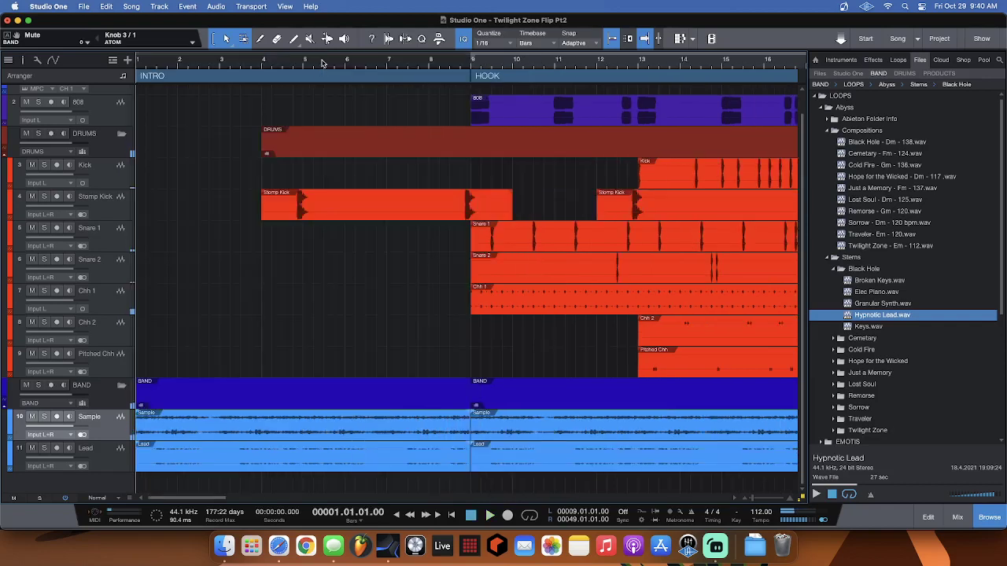
Place the playback cursor at bar 41 and inspect the first Murda Melodies insert on the Sample channel in the mixer
scroll(322, 63, "down", 5)
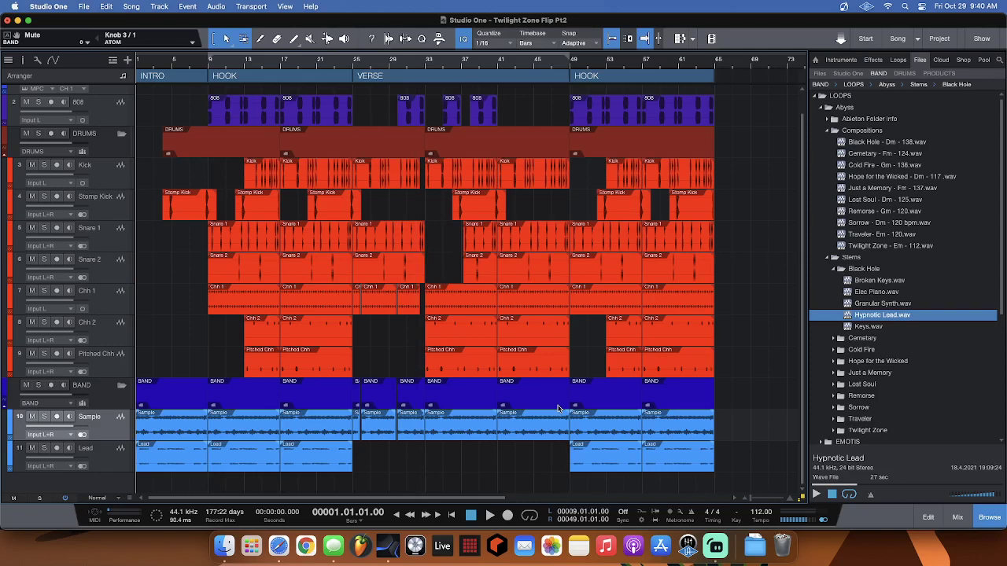
left_click(498, 61)
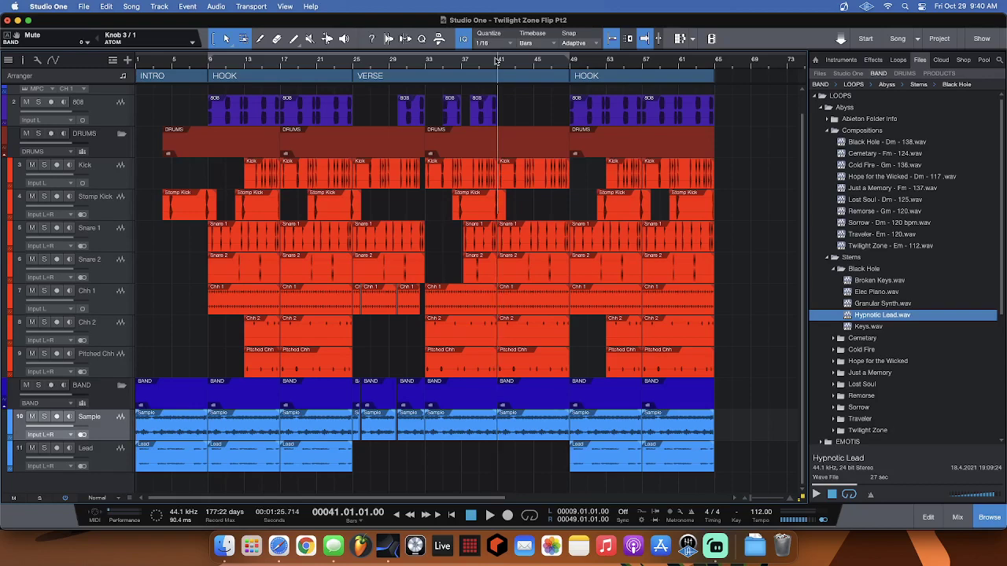
key("F3")
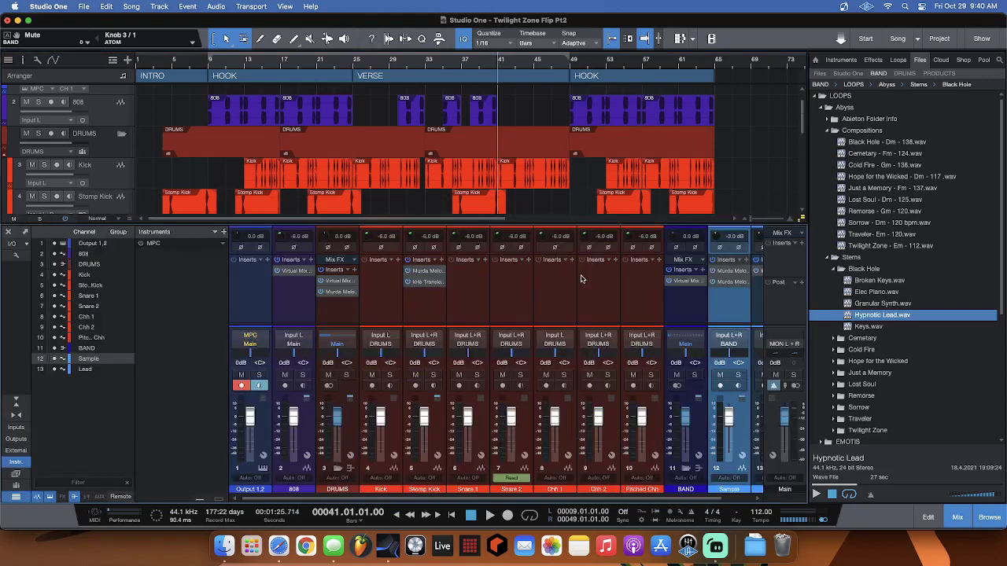
scroll(581, 279, "right", 2)
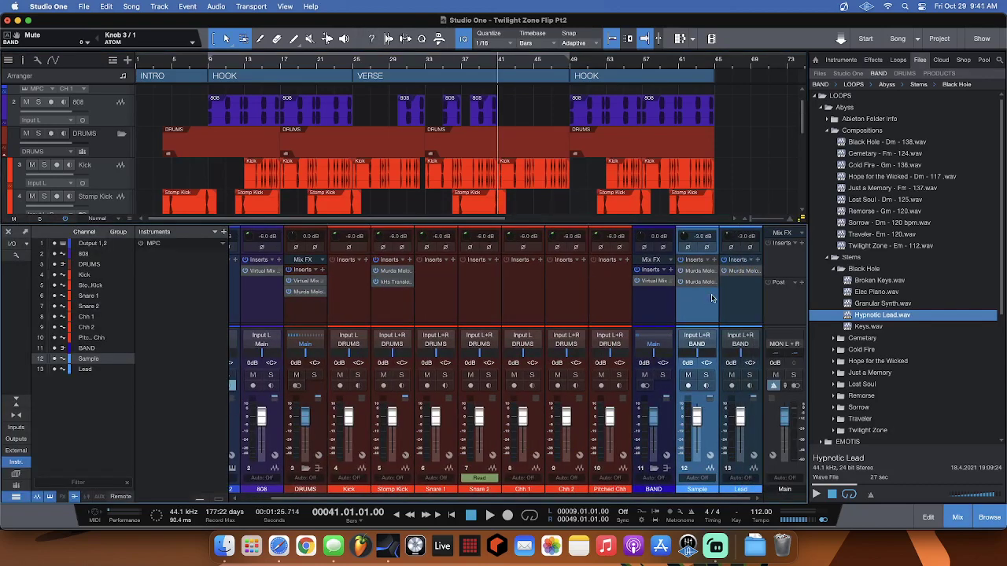
left_click(702, 270)
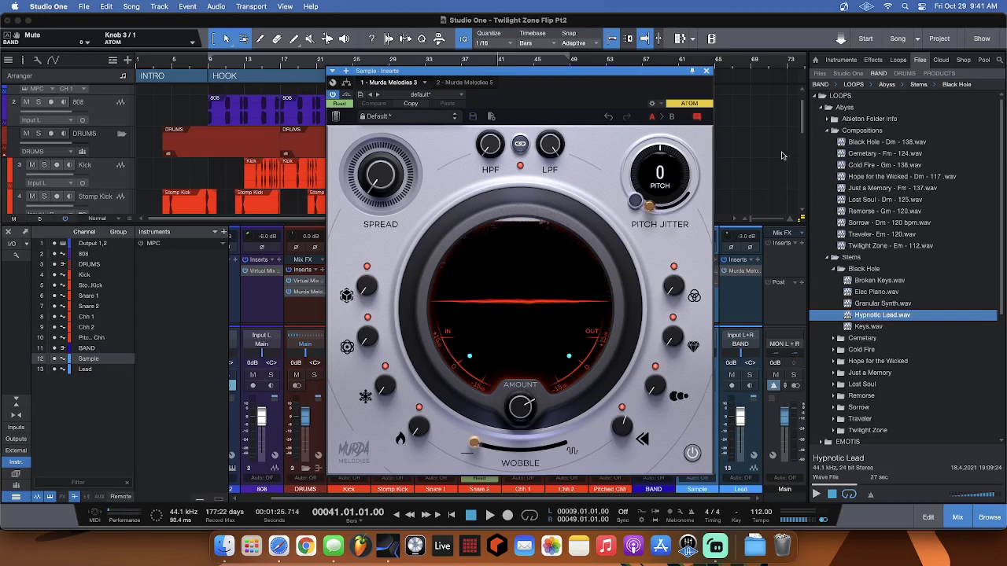
left_click(706, 71)
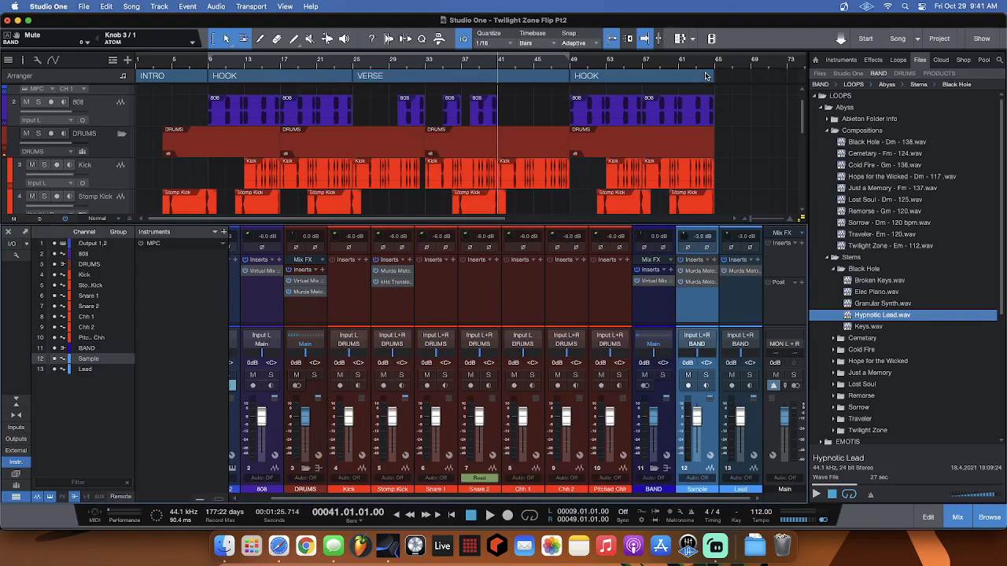
key("F3")
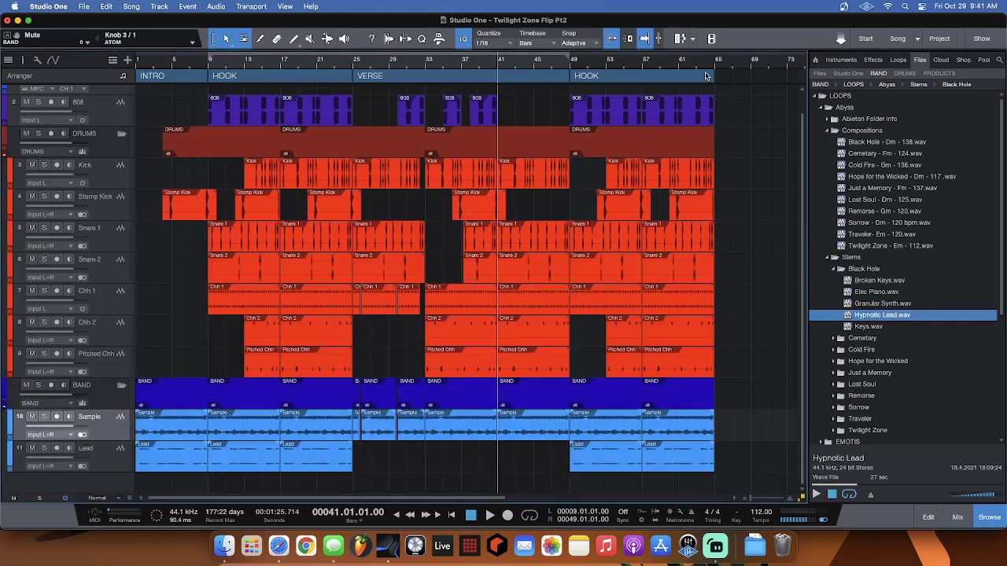
Listen to the arrangement from bar 41, and restart playback from the beginning of the song
key("space")
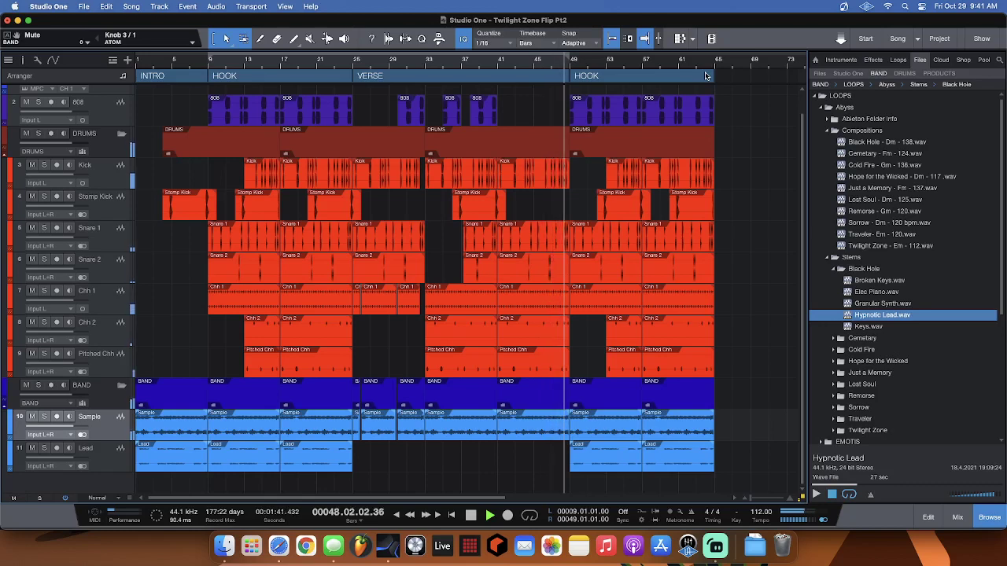
key("space")
key("Home")
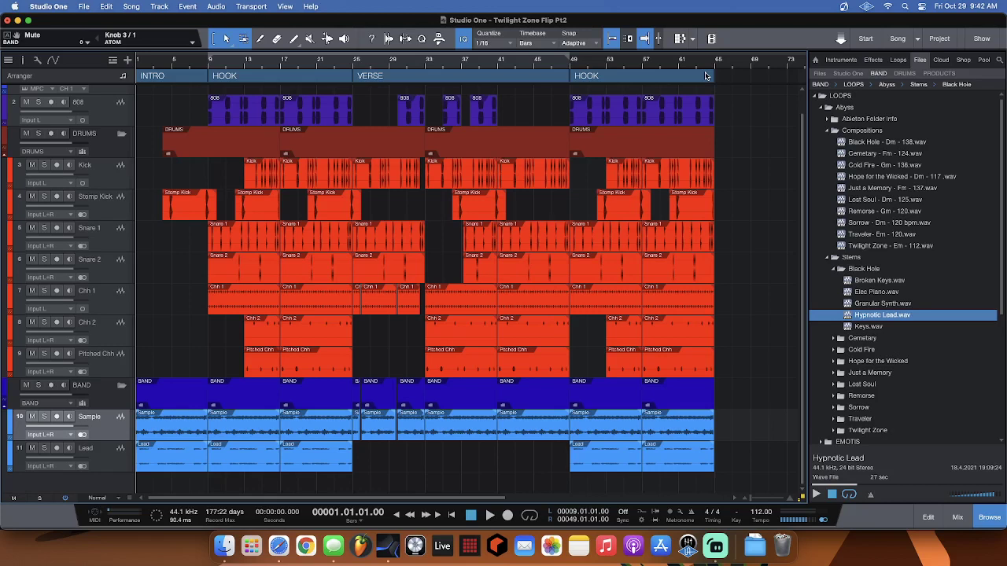
key("space")
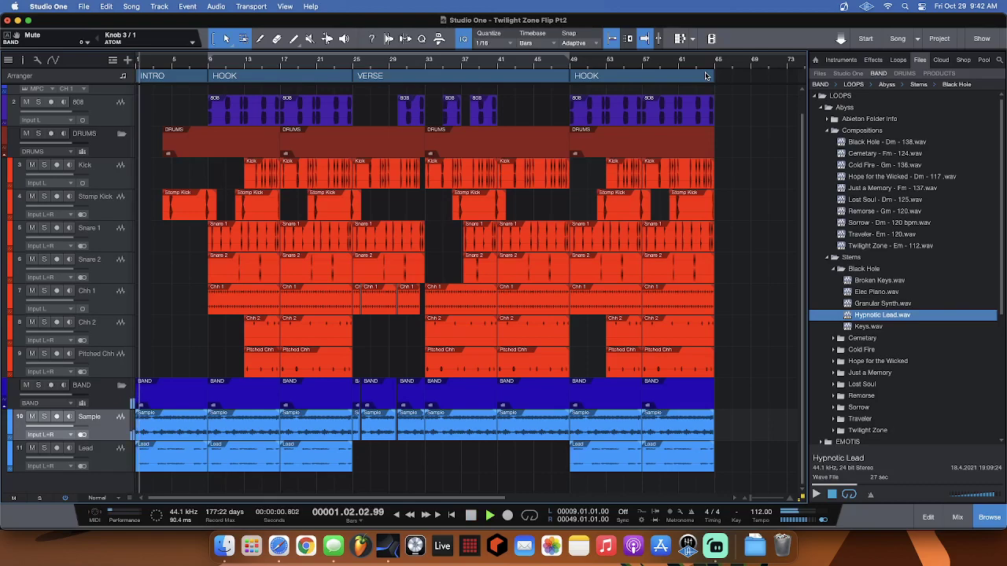
View the Abyss Premium Compositions product page in Safari and return to Studio One while the song plays
key("super+Tab")
key("super+Tab")
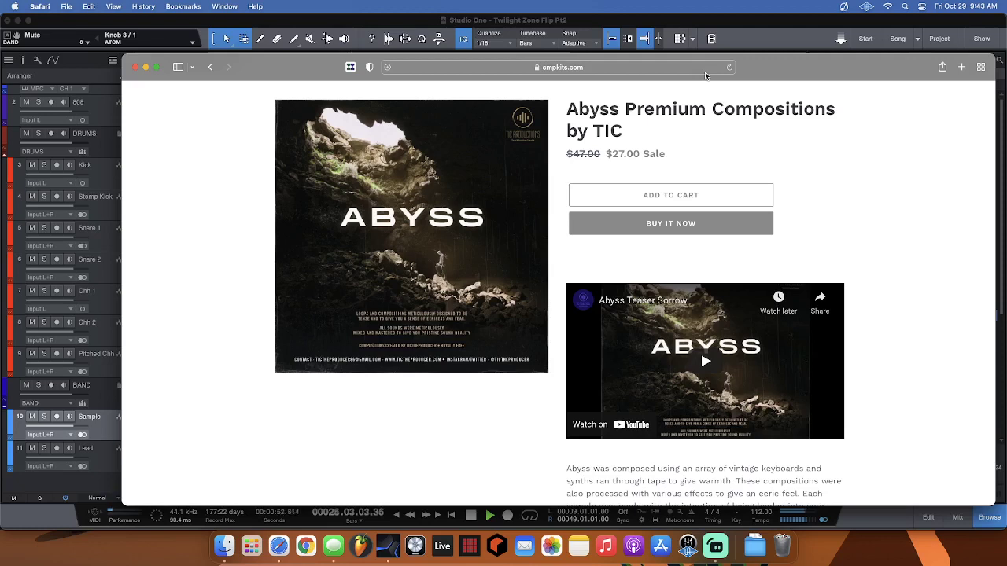
key("super+Tab")
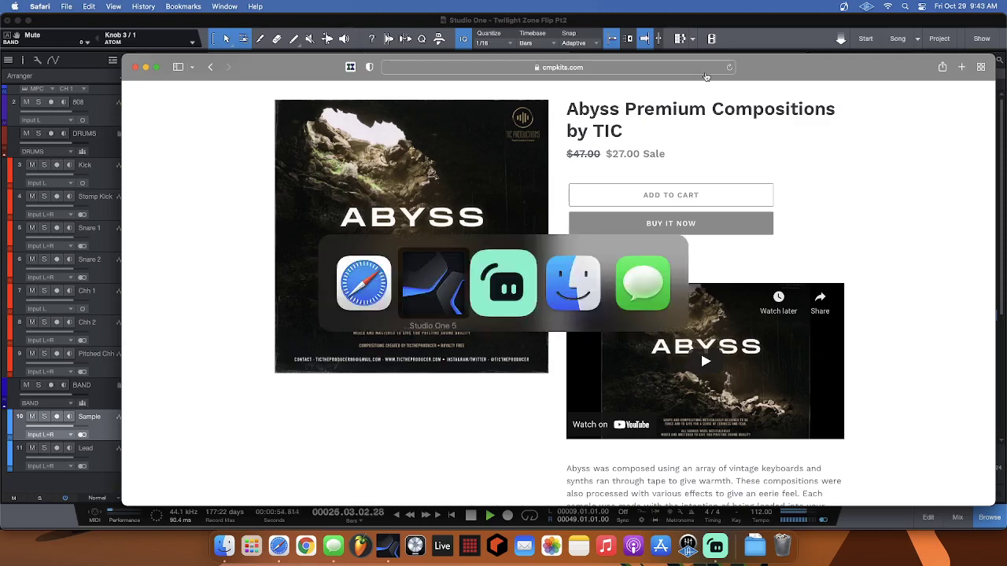
key("super+Tab")
key("super+Tab")
key("super+Tab")
key("super+Tab")
key("super+Tab")
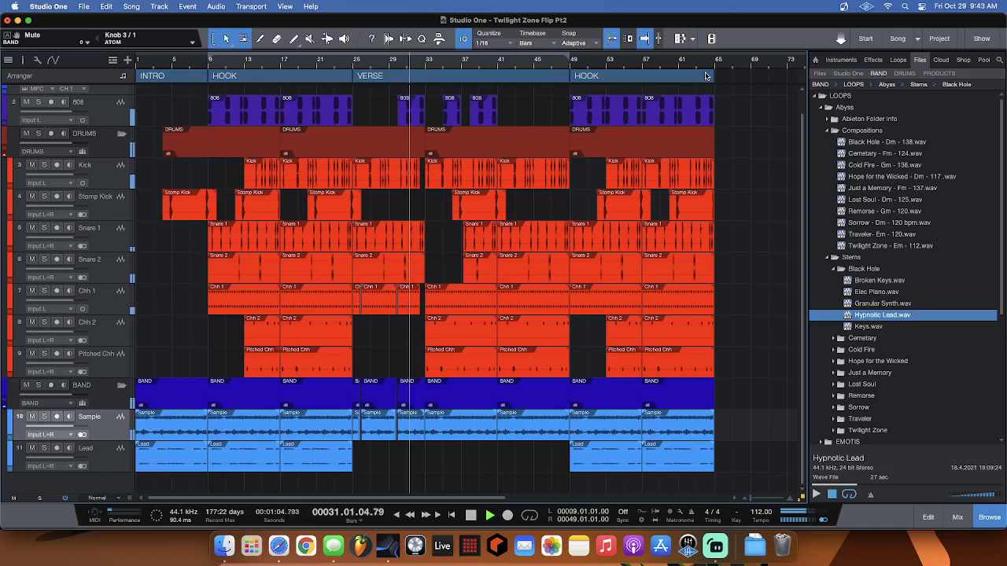
Hide the Studio One file browser, switch to Safari and narrow its window to show the arrangement beside the Abyss page
key("F5")
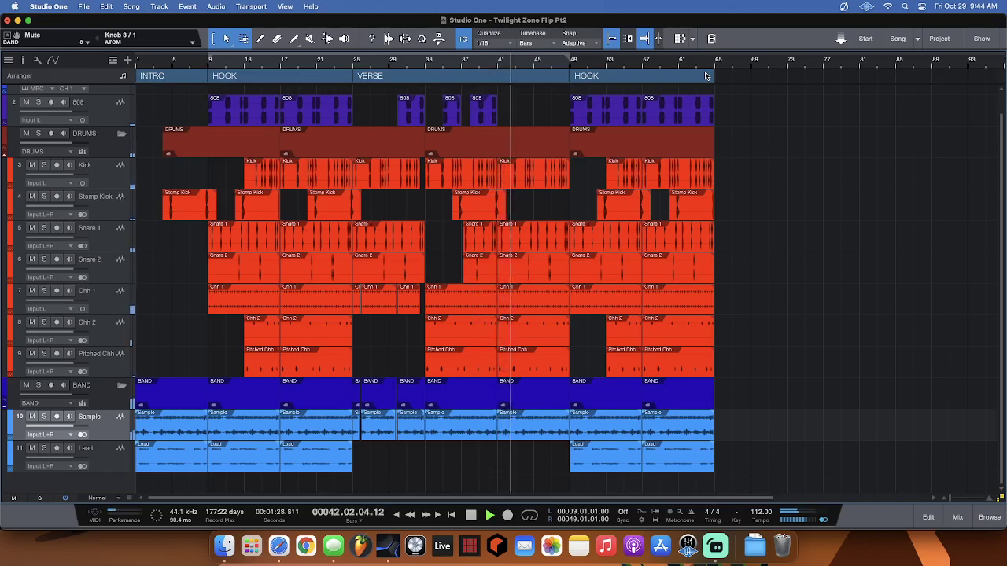
key("super+Tab")
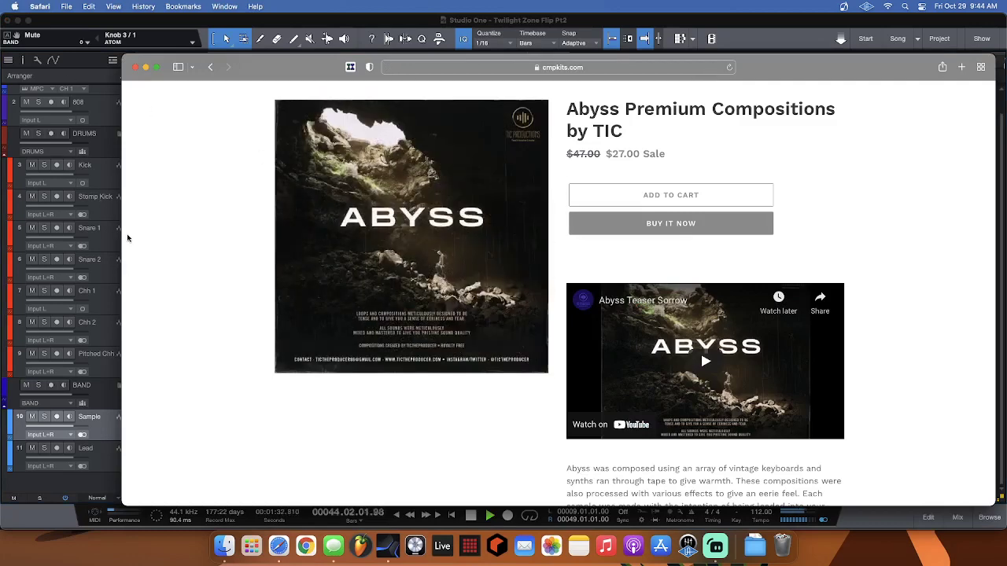
left_click_drag(123, 235, 607, 211)
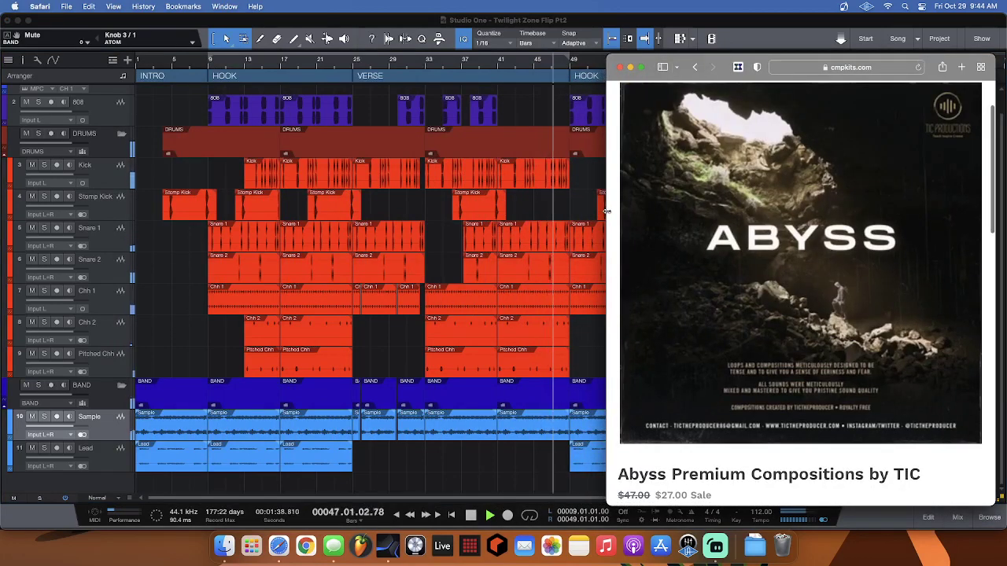